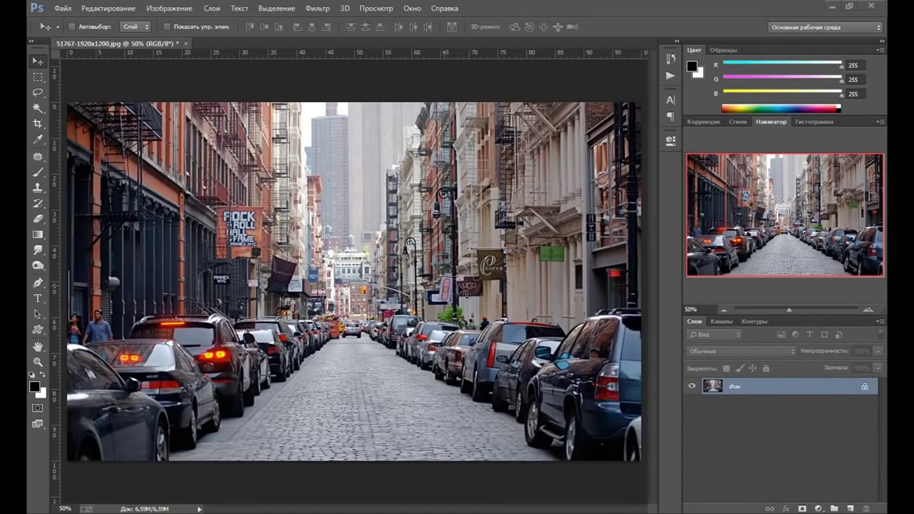
# - Show the Actions panel and bring up the New Action dialog
pyautogui.click(668, 77)
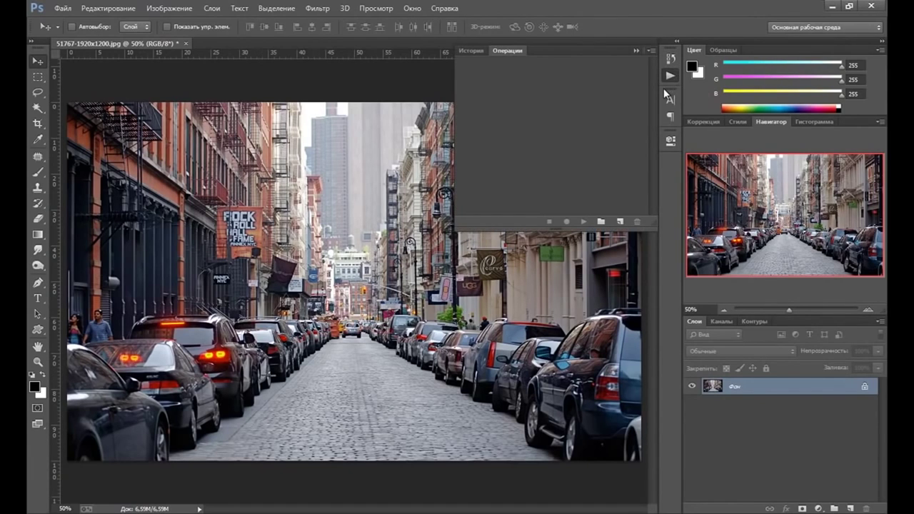
pyautogui.click(636, 51)
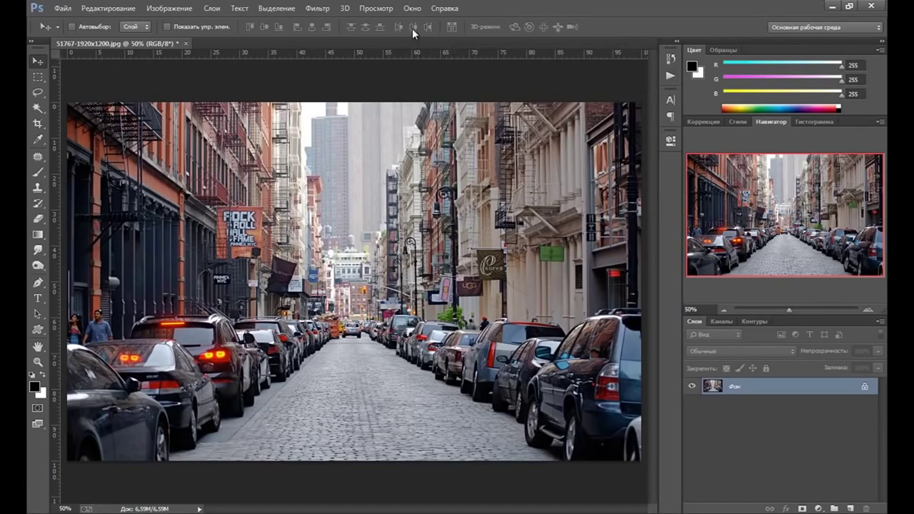
pyautogui.click(412, 8)
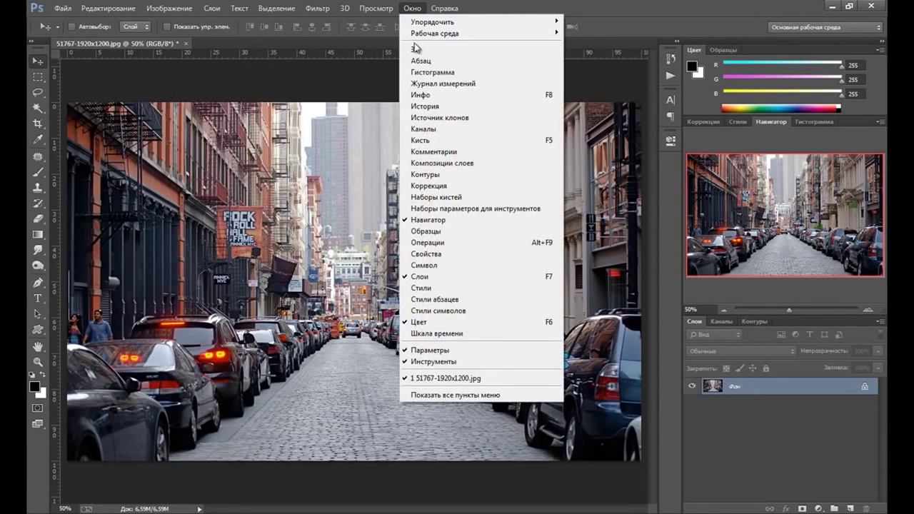
pyautogui.click(432, 243)
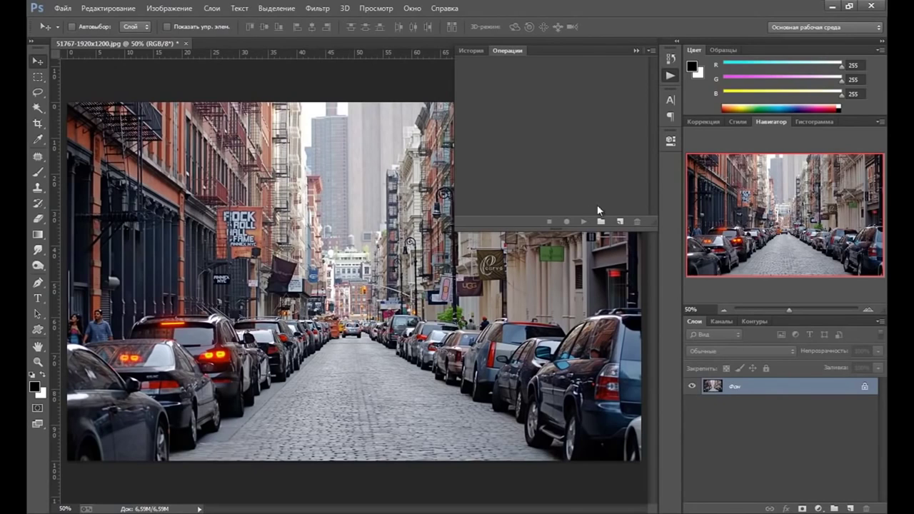
pyautogui.click(620, 223)
pyautogui.moveTo(547, 256); pyautogui.dragTo(492, 174)
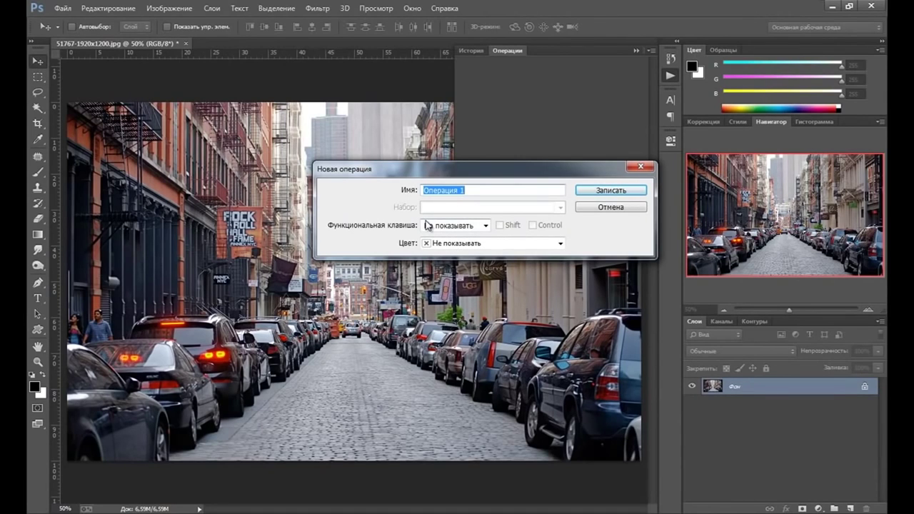
# - Name the new action 'Action1' and begin recording
pyautogui.write('Action1')
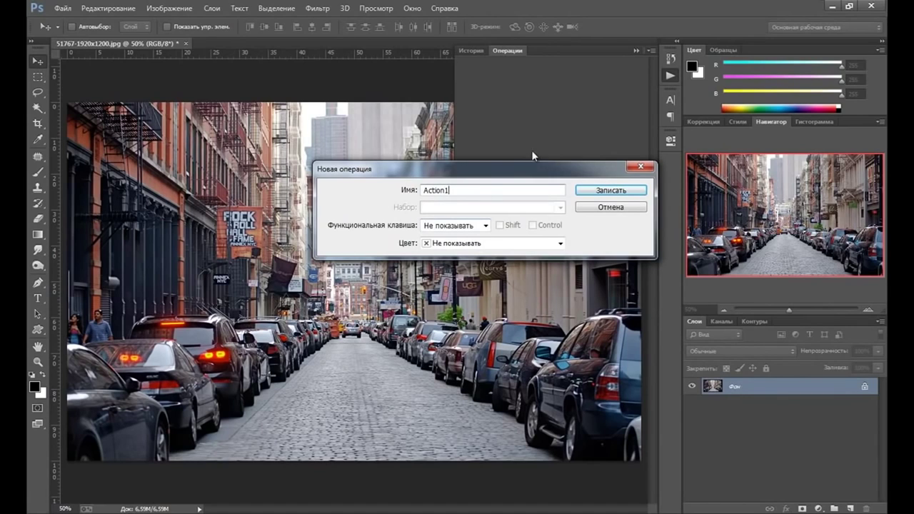
pyautogui.click(598, 191)
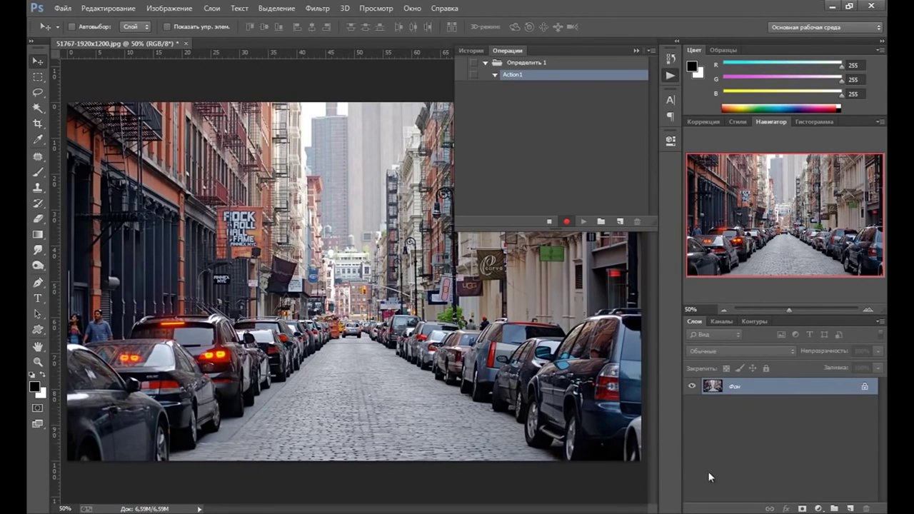
# - Add a Levels layer with the Blue channel's black output raised to 69
pyautogui.click(819, 508)
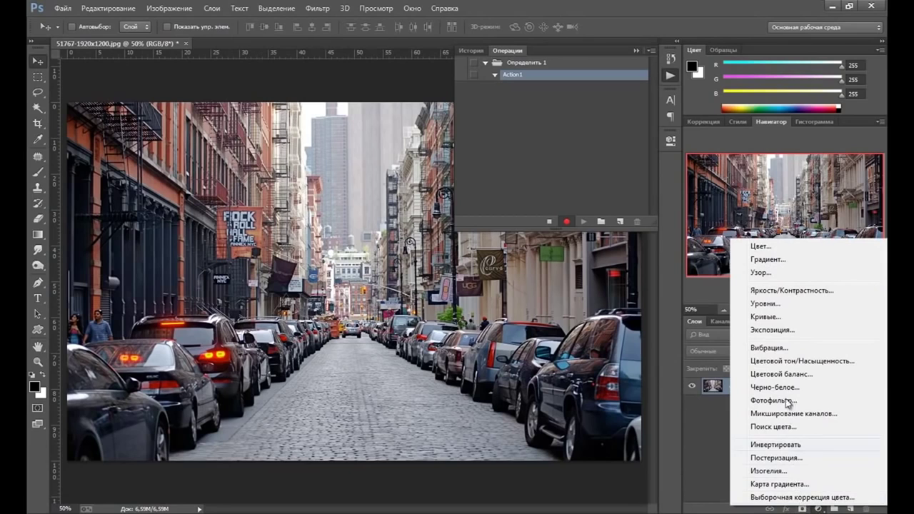
pyautogui.click(767, 305)
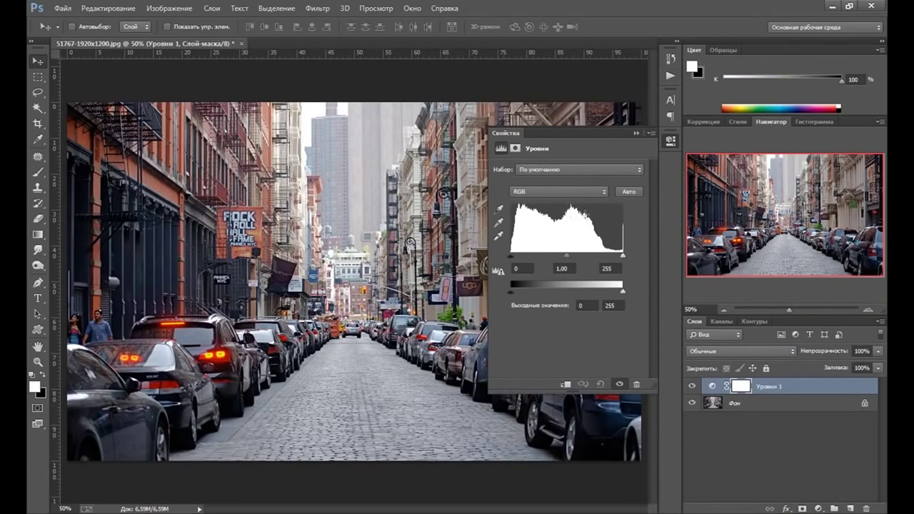
pyautogui.click(589, 194)
pyautogui.click(562, 232)
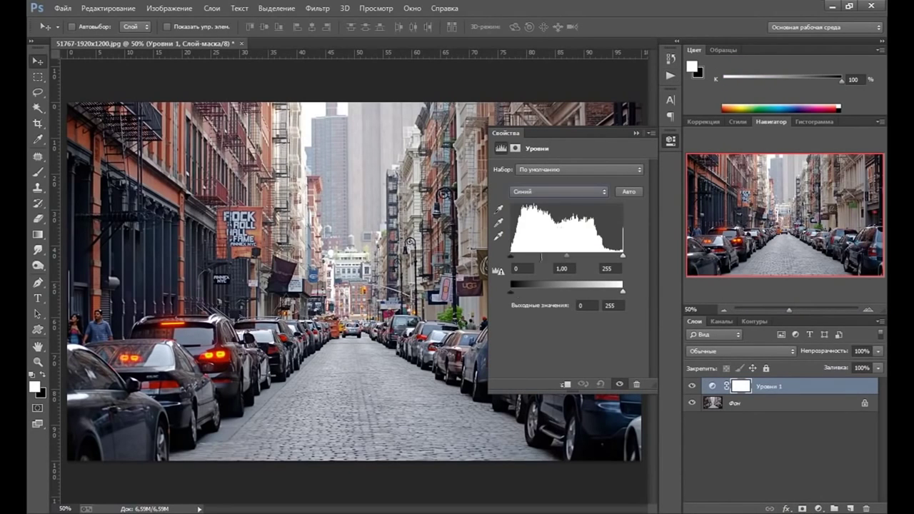
pyautogui.moveTo(510, 293); pyautogui.dragTo(541, 291)
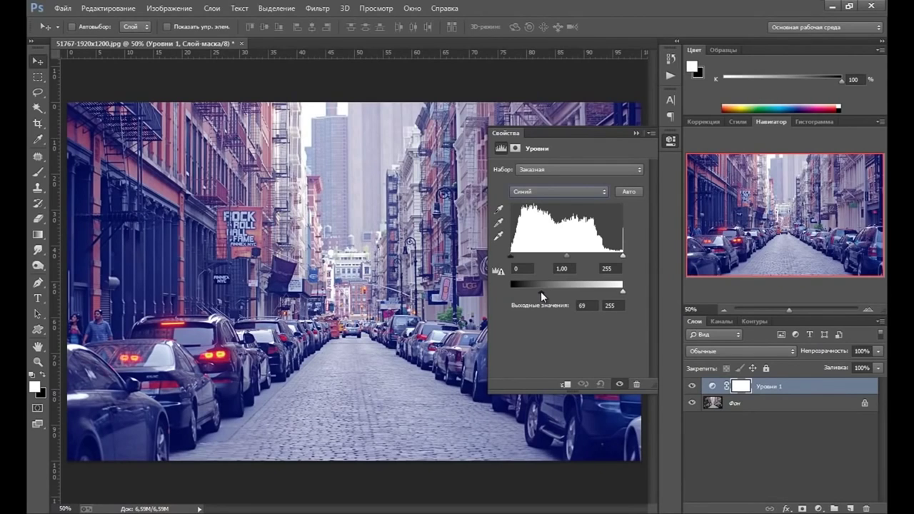
pyautogui.click(637, 134)
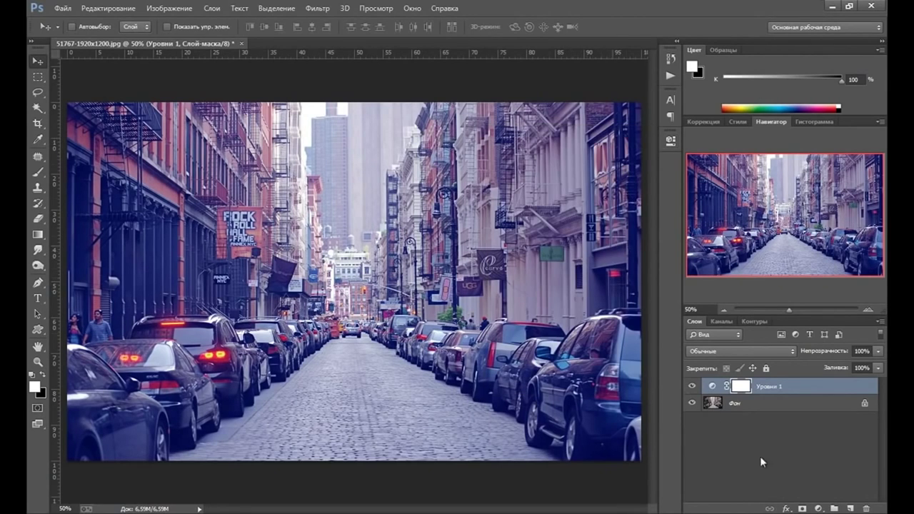
pyautogui.click(819, 508)
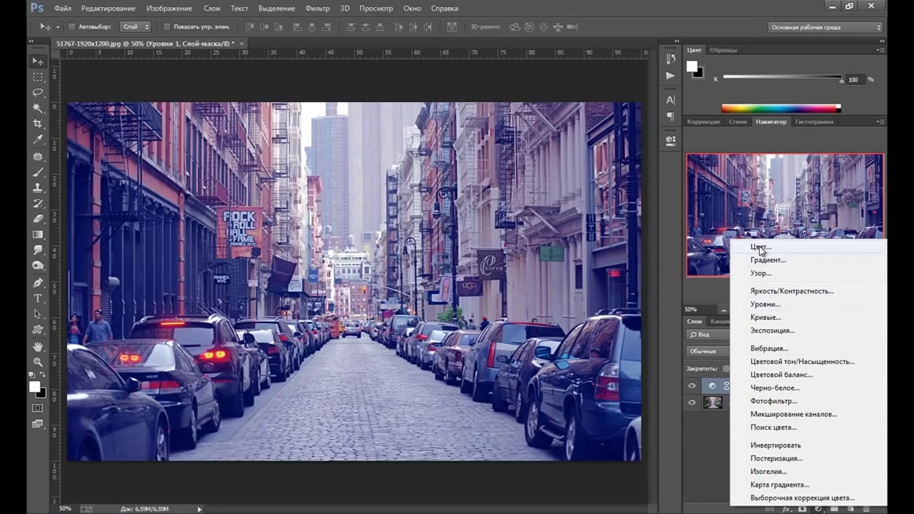
# - Add a peach f7d99f solid colour fill layer in Multiply blend mode
pyautogui.click(761, 248)
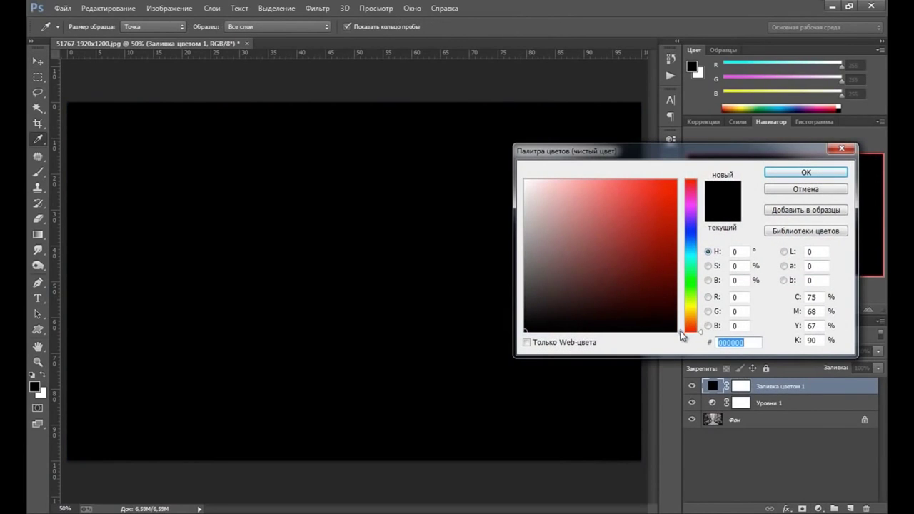
pyautogui.moveTo(682, 333); pyautogui.dragTo(688, 316)
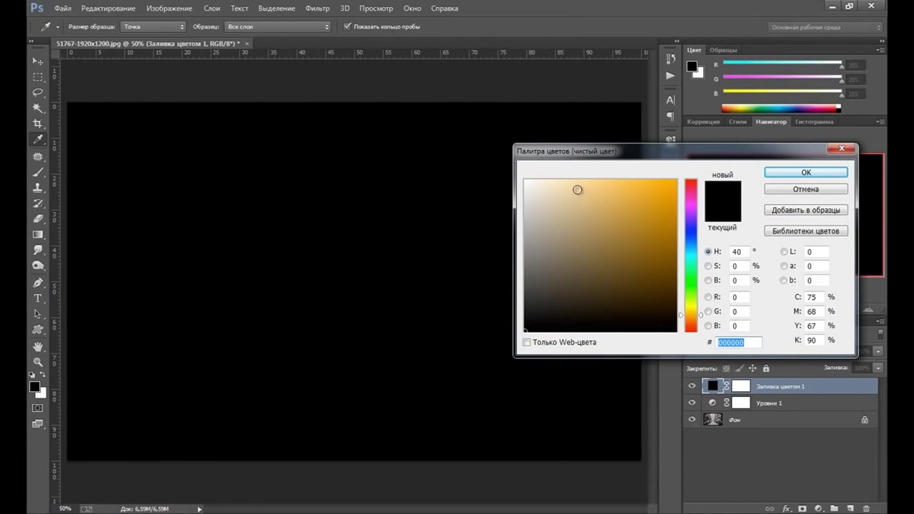
pyautogui.click(578, 186)
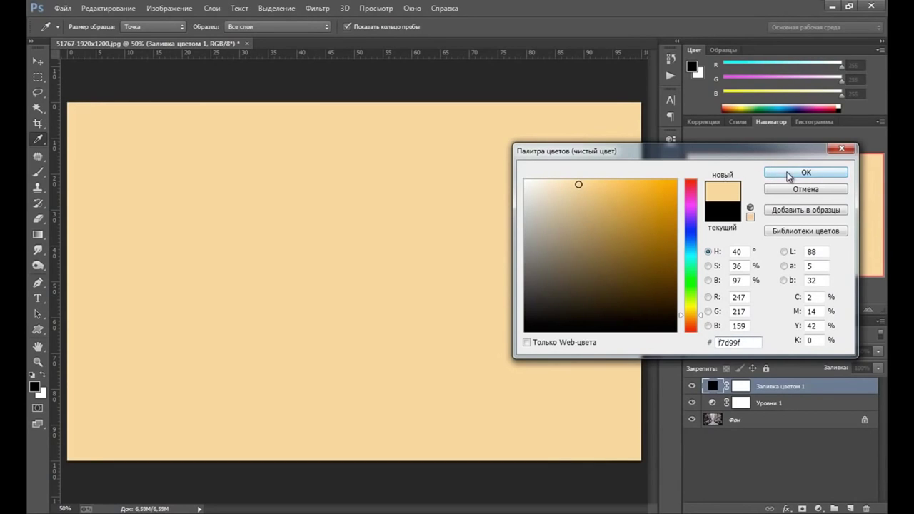
pyautogui.click(790, 175)
pyautogui.click(705, 355)
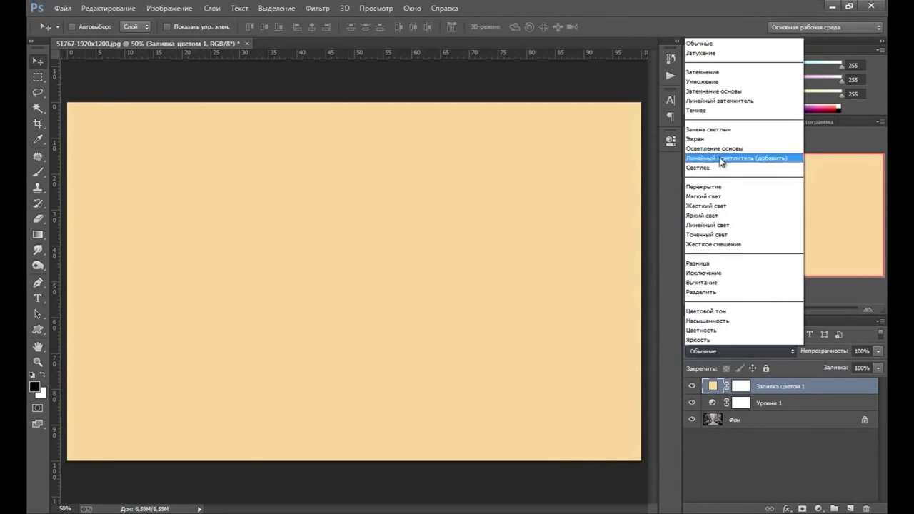
pyautogui.click(707, 82)
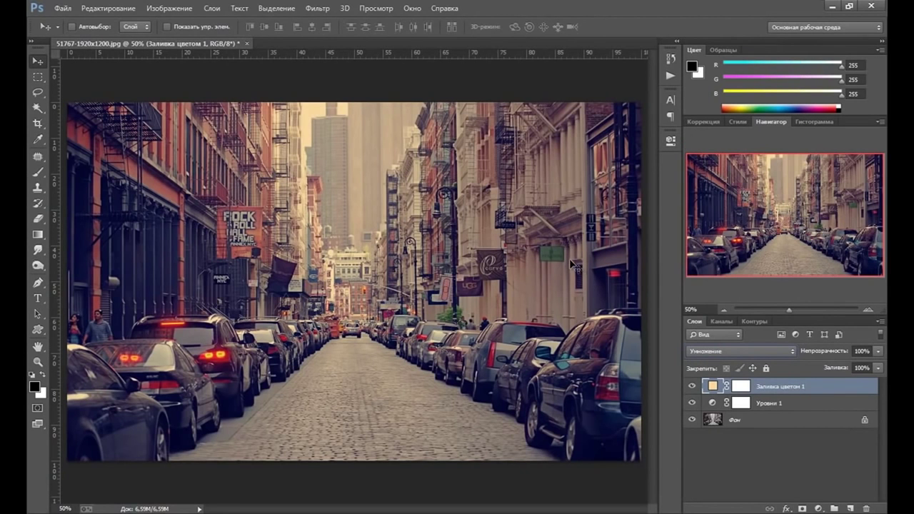
# - Add an Exposure layer with exposure +0,22 and offset about +0.0083
pyautogui.click(817, 508)
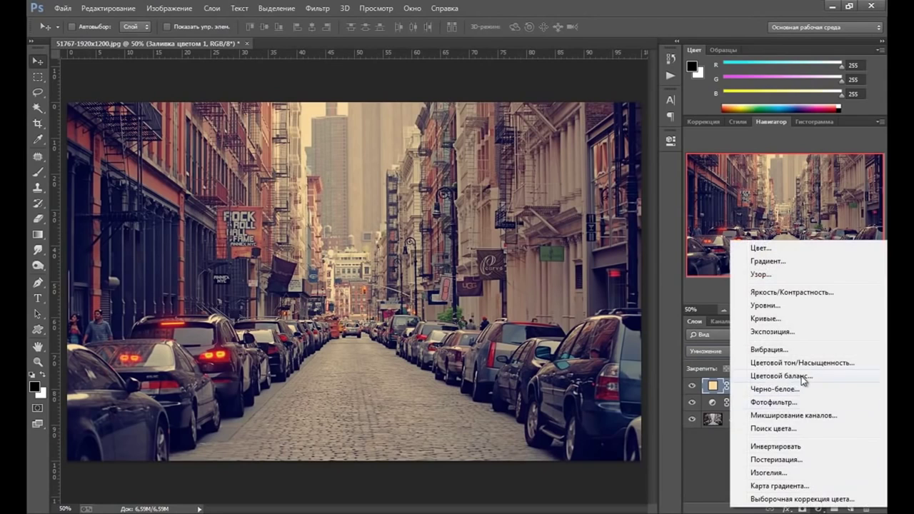
pyautogui.click(780, 332)
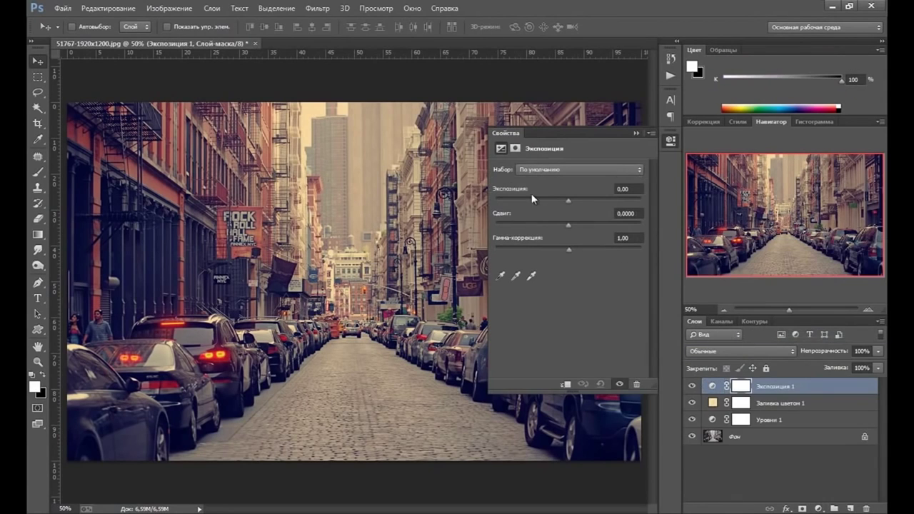
pyautogui.moveTo(568, 201); pyautogui.dragTo(570, 201)
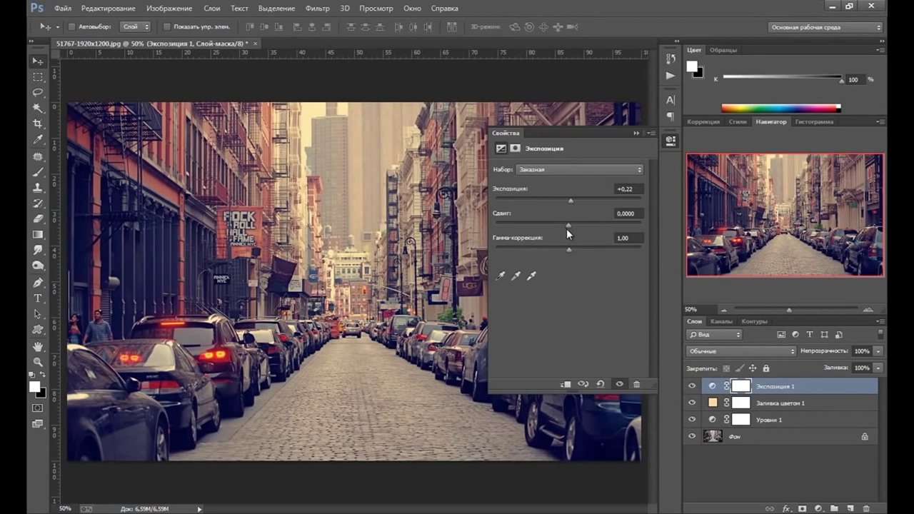
pyautogui.moveTo(568, 225); pyautogui.dragTo(570, 224)
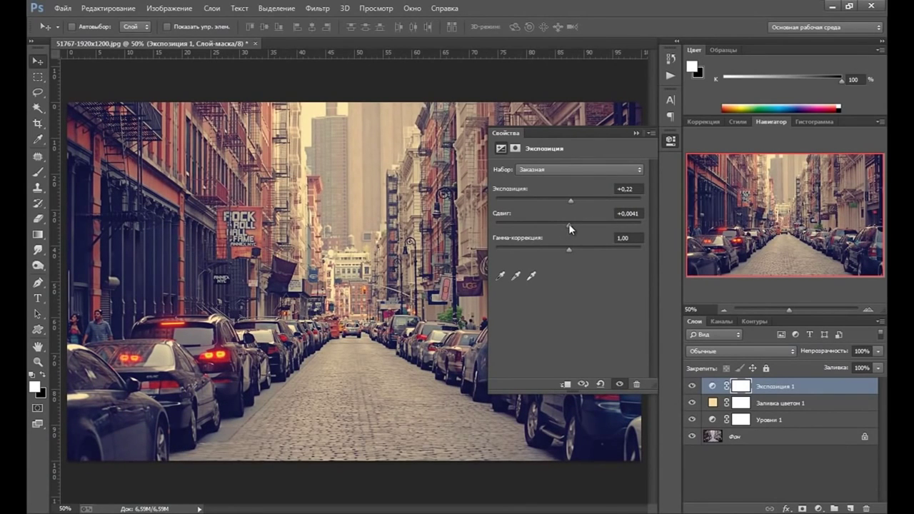
pyautogui.moveTo(569, 224); pyautogui.dragTo(570, 224)
pyautogui.click(636, 133)
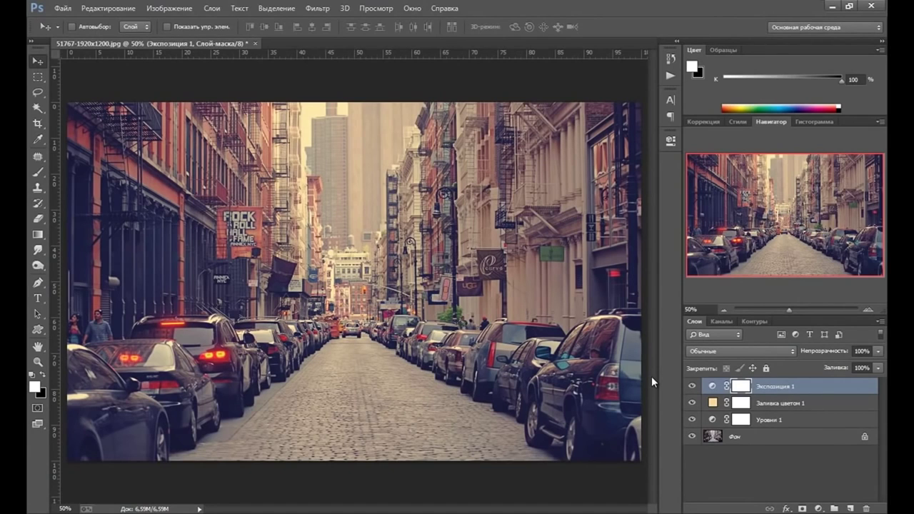
# - Stamp visible layers into Слой 1 and apply Unsharp Mask at 100%, radius 1,0 px
pyautogui.hotkey('ctrl', 'shift', 'alt', 'e')
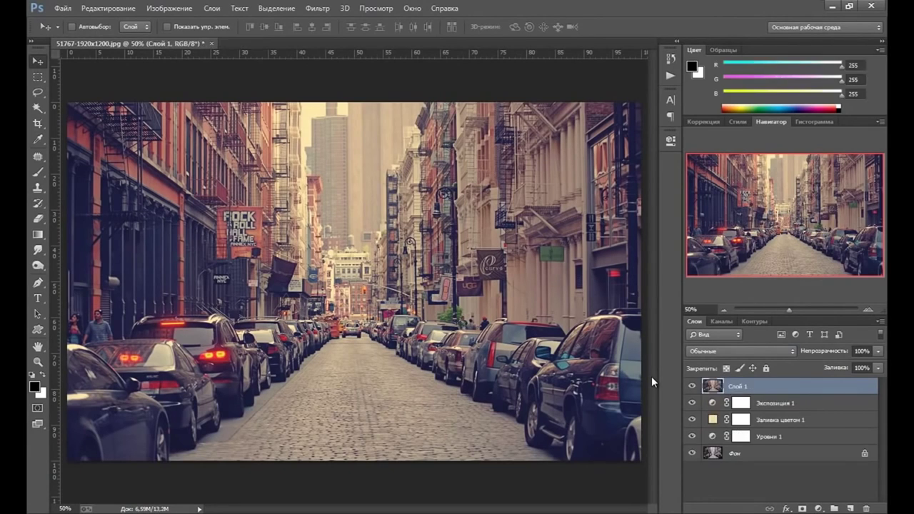
pyautogui.click(318, 9)
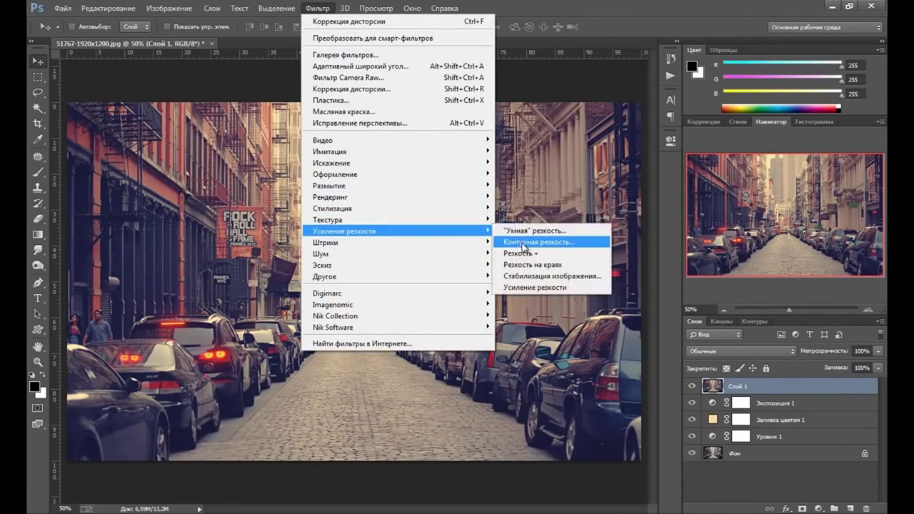
pyautogui.click(525, 243)
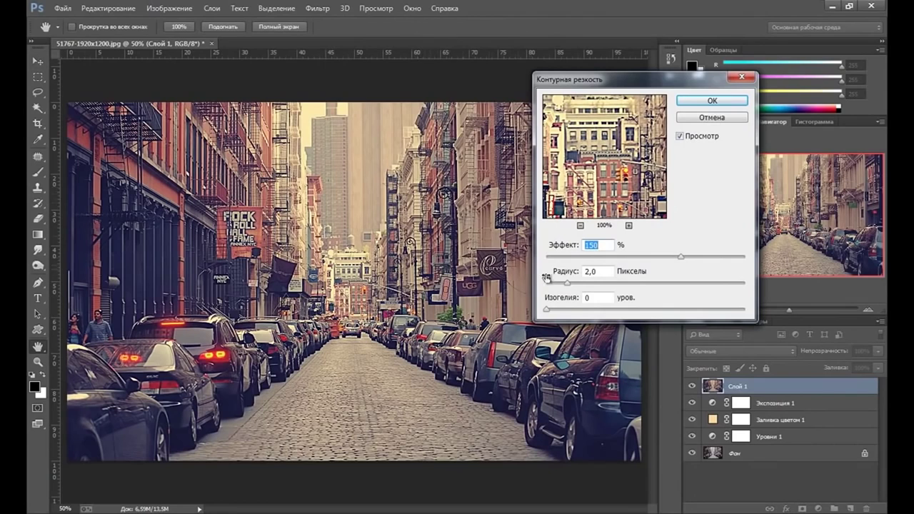
pyautogui.write('100')
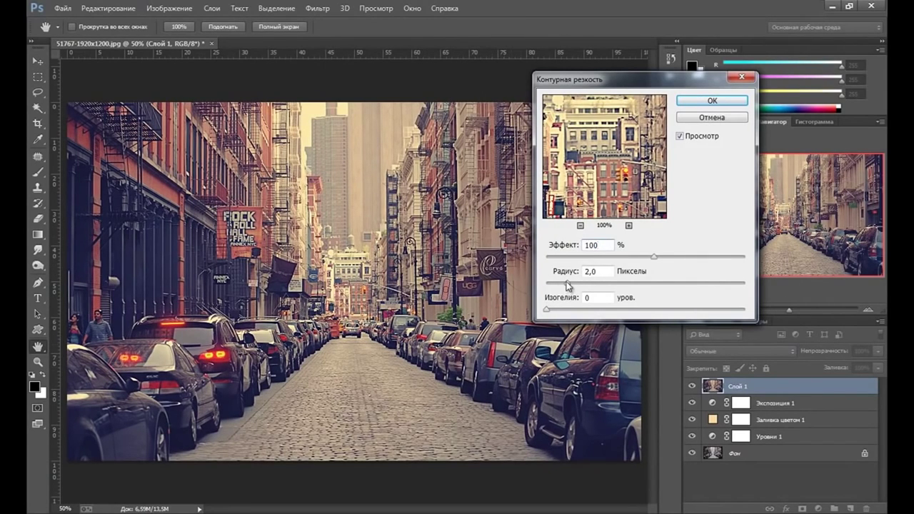
pyautogui.moveTo(568, 283); pyautogui.dragTo(557, 283)
pyautogui.click(696, 102)
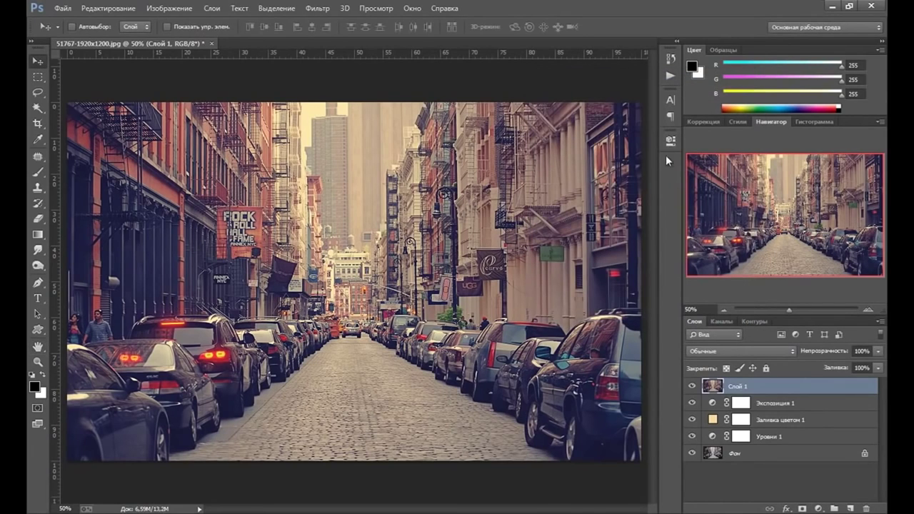
# - Stop recording Action1 in the Actions panel
pyautogui.click(670, 76)
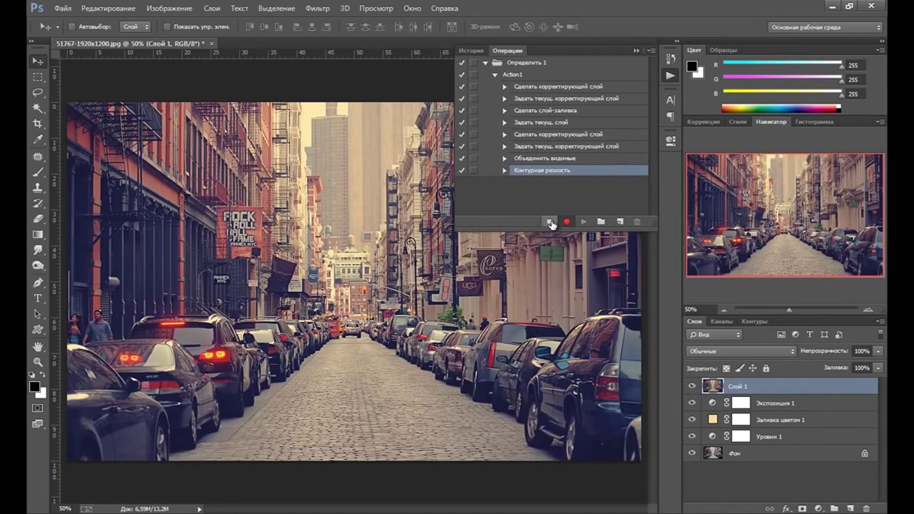
pyautogui.click(551, 223)
# - Delete all layers above Фон and play Action1 to rebuild the vintage look
pyautogui.keyDown('shift'); pyautogui.click(764, 435); pyautogui.keyUp('shift')
pyautogui.press('Delete')
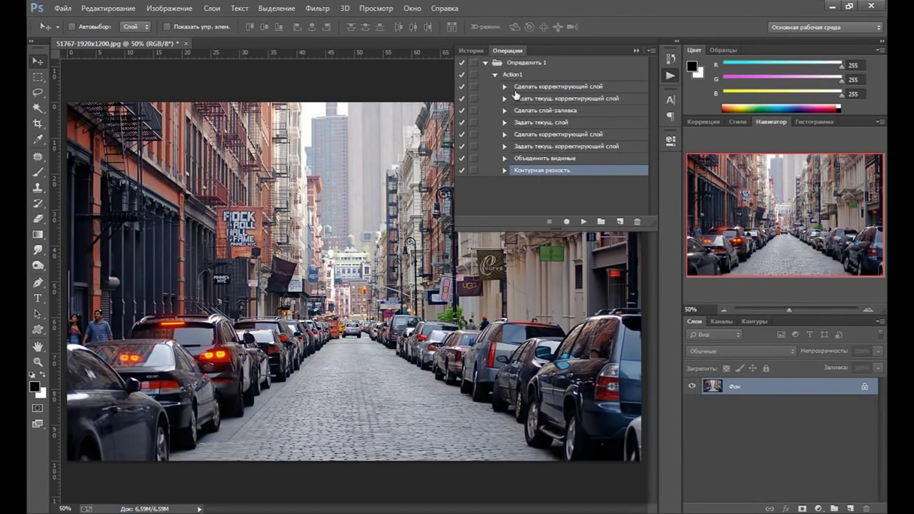
pyautogui.click(519, 75)
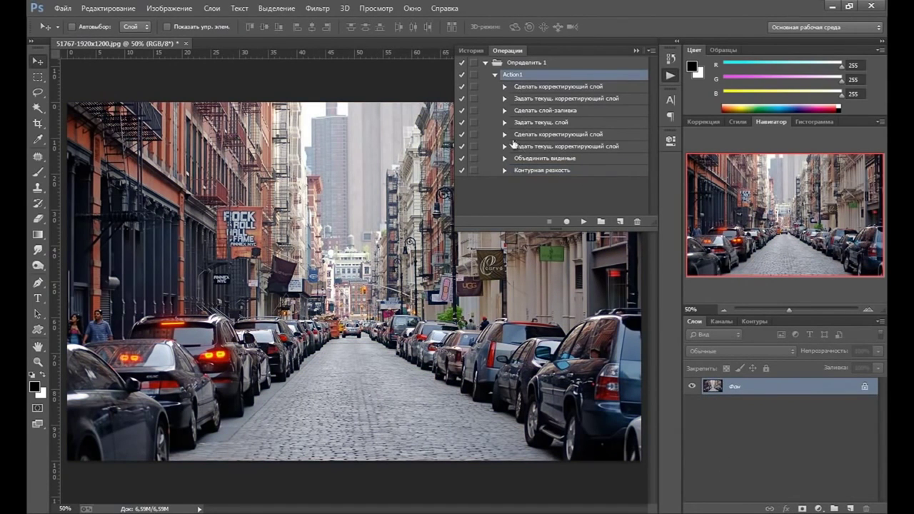
pyautogui.click(584, 222)
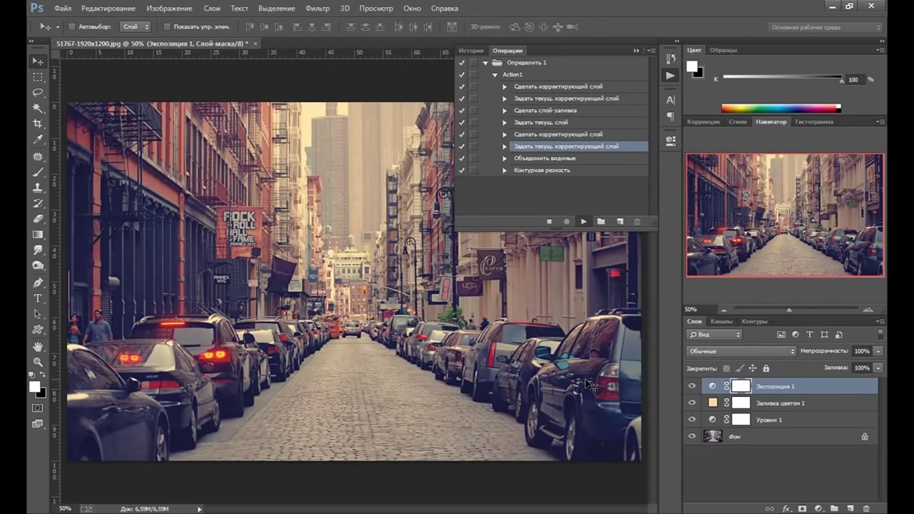
pyautogui.click(637, 49)
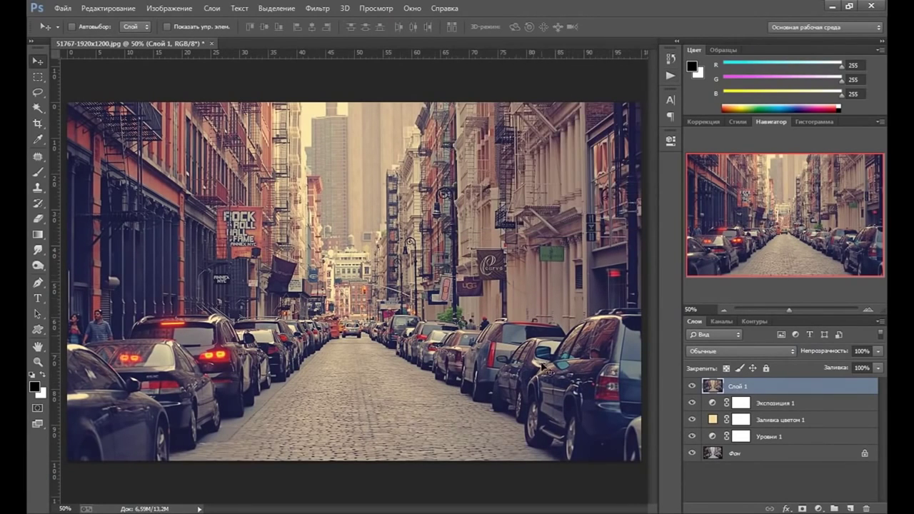